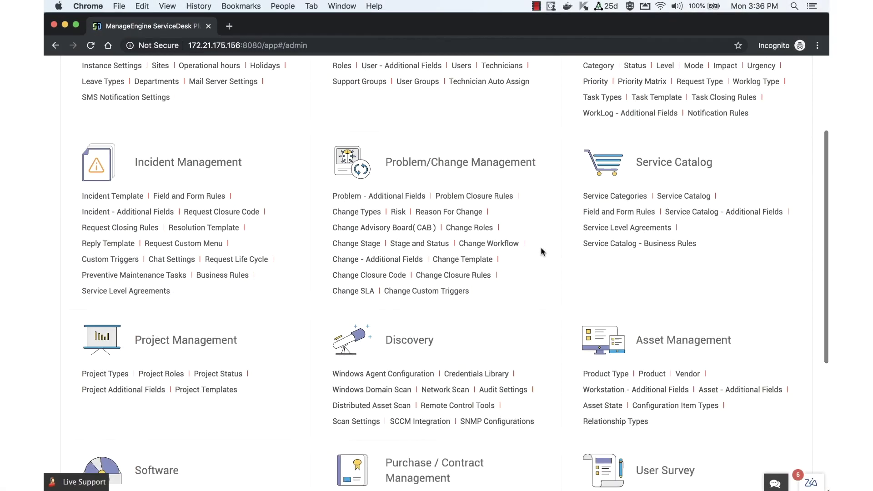
scroll(541, 248, "down", 5)
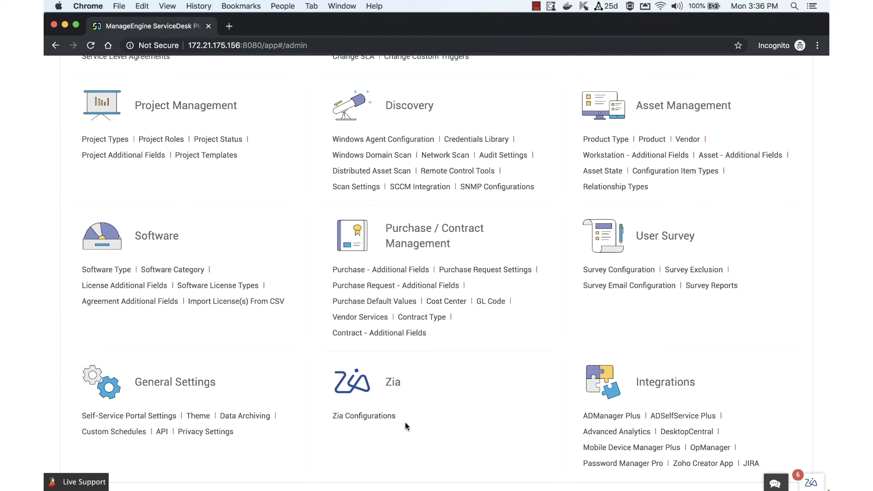
Step: Open Zia Configurations and browse the email-approval Approve and Reject training phrases
left_click(388, 417)
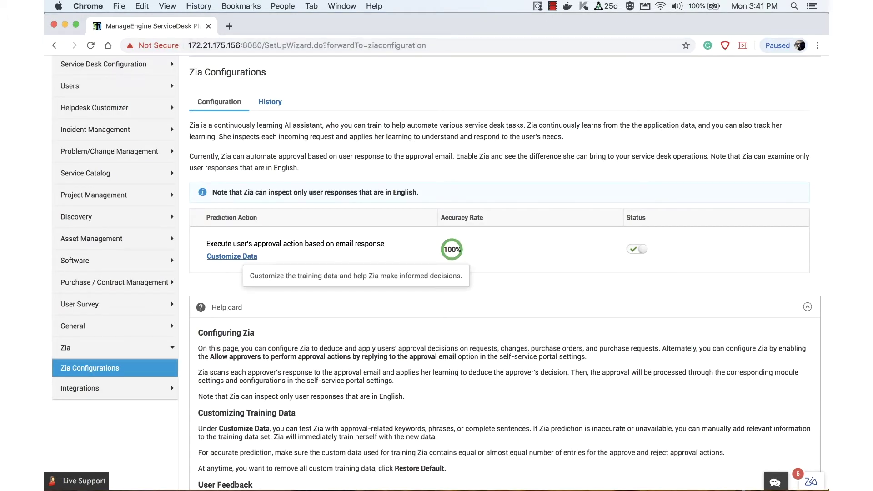
left_click(233, 256)
scroll(280, 268, "up", 2)
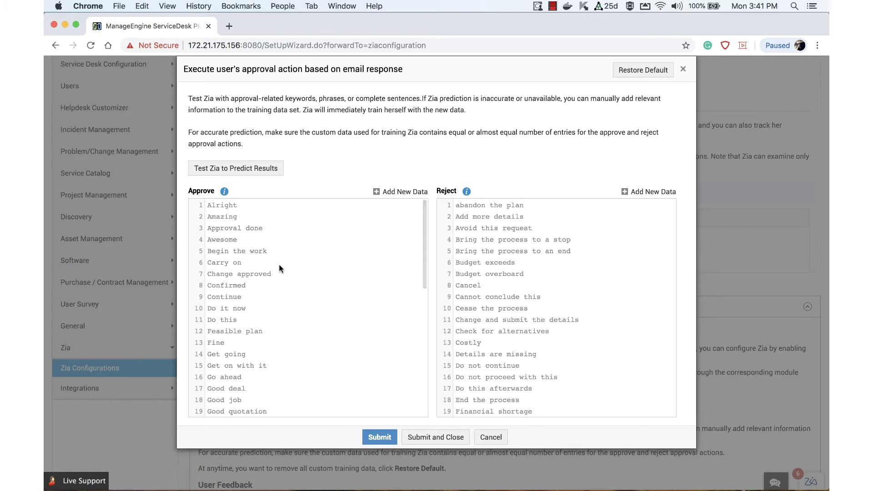
scroll(279, 268, "down", 1)
scroll(280, 269, "down", 2)
scroll(280, 269, "down", 2)
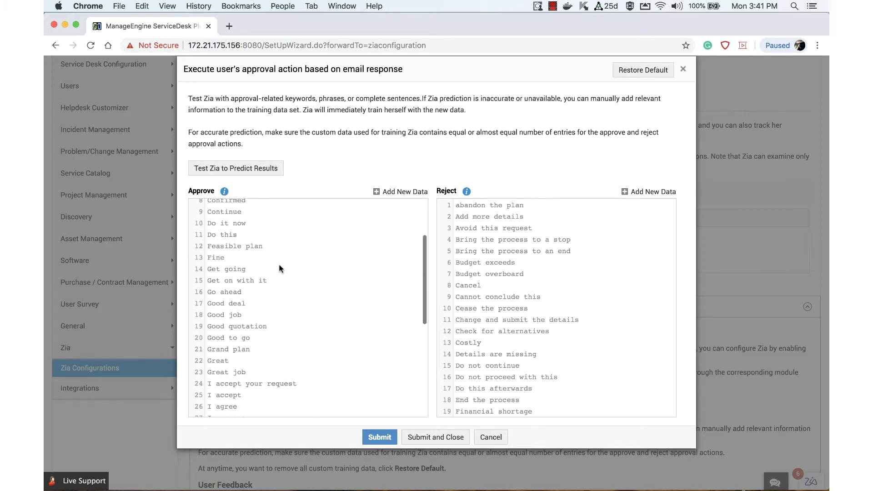
scroll(280, 268, "down", 1)
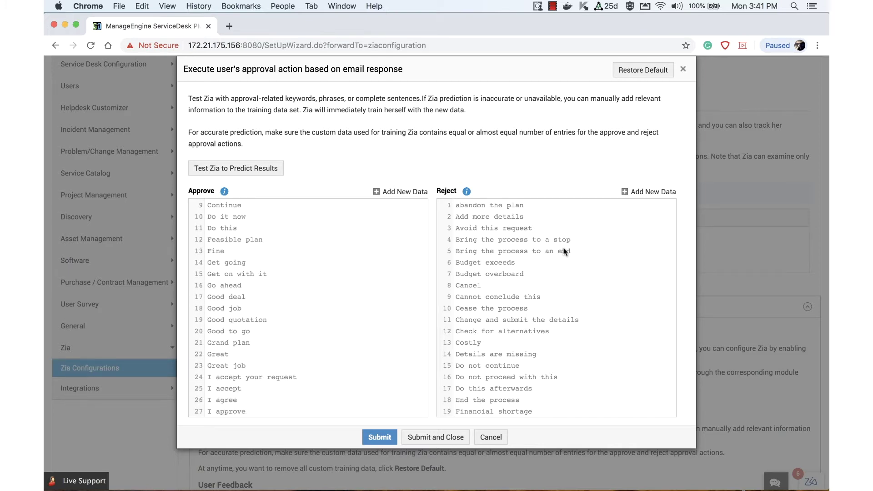
scroll(564, 251, "down", 5)
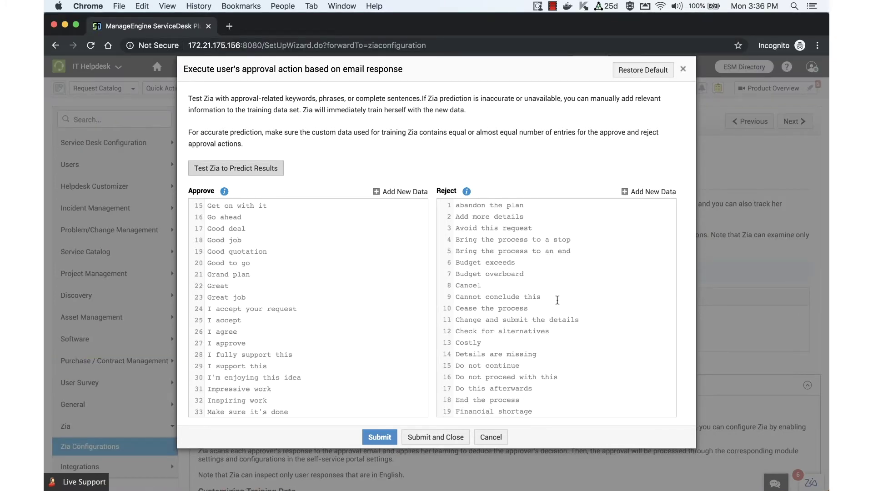
Step: Test Zia on 'go ahead', getting Approved, then select the sample phrase
left_click(255, 171)
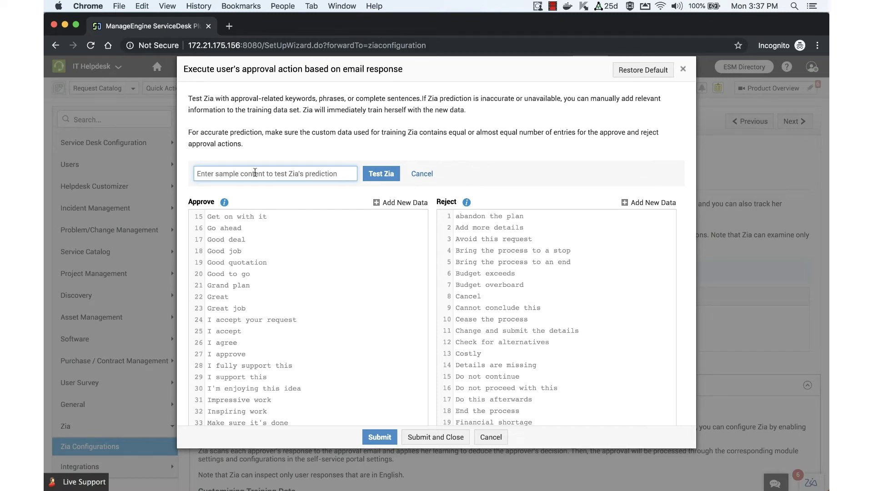
type("go ahead")
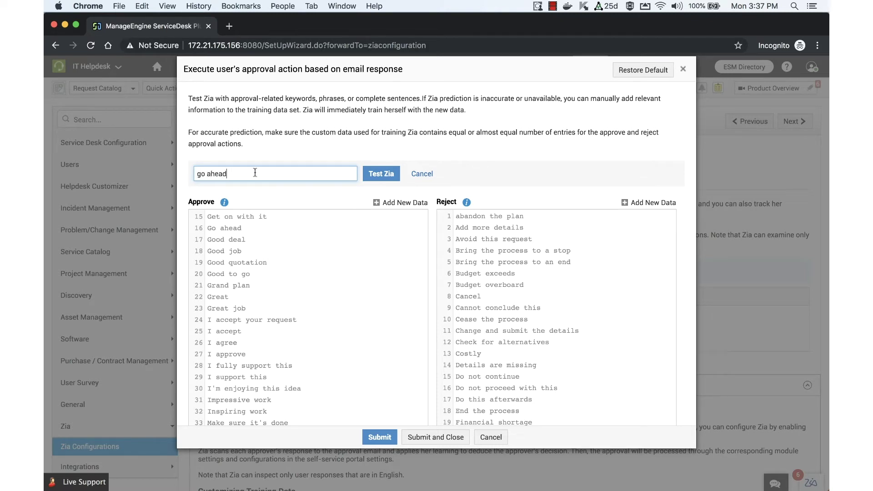
left_click(380, 178)
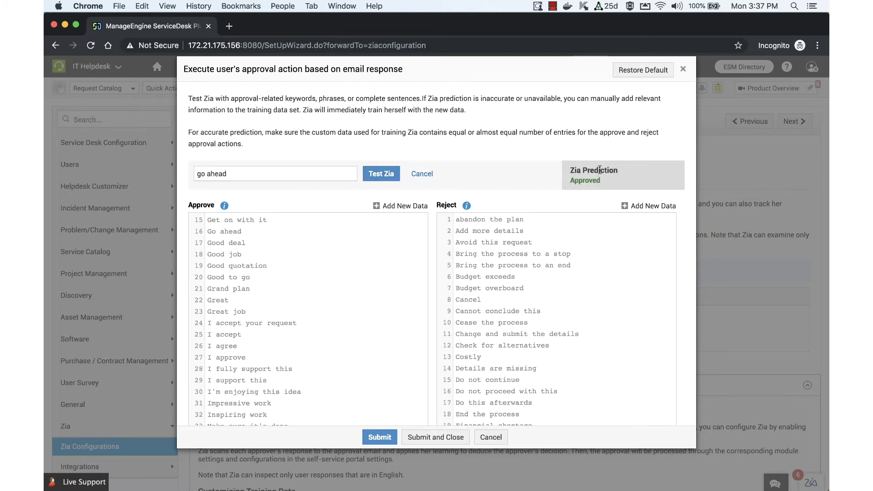
double_click(322, 172)
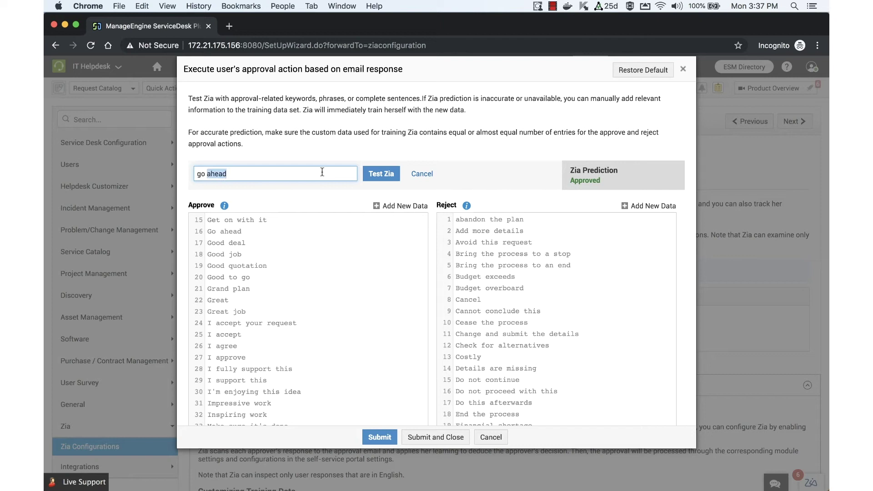
triple_click(322, 172)
Step: Test 'costly' (Rejected), then submit 'proceed' as Approve and 'no go' as Reject phrases
type("c")
type("ostly")
left_click(381, 174)
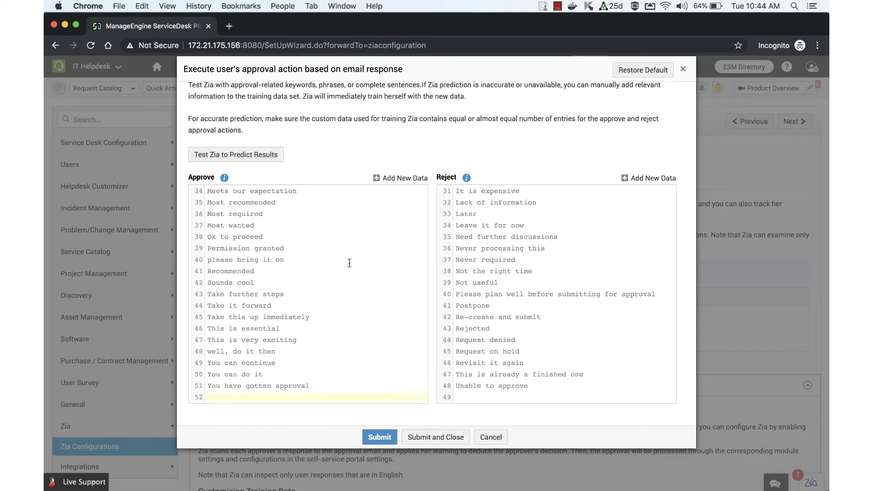
left_click(279, 397)
type("proceed")
left_click(465, 400)
type("no")
type(" go")
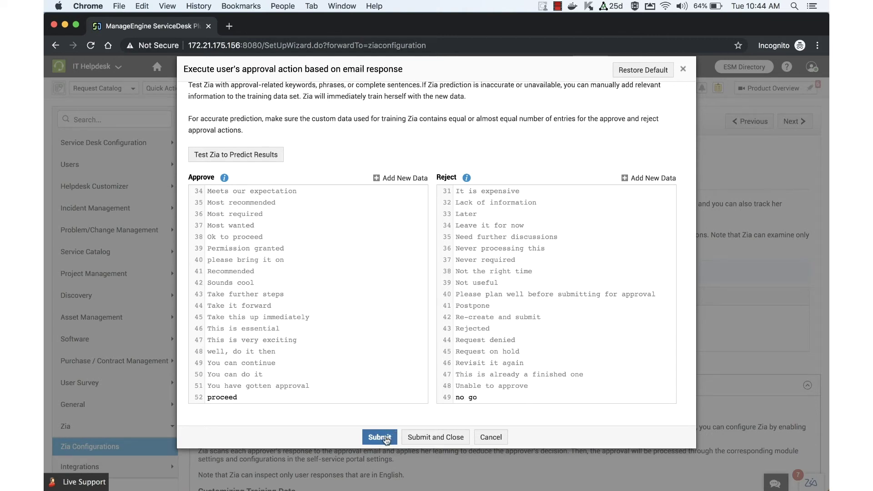
left_click(387, 439)
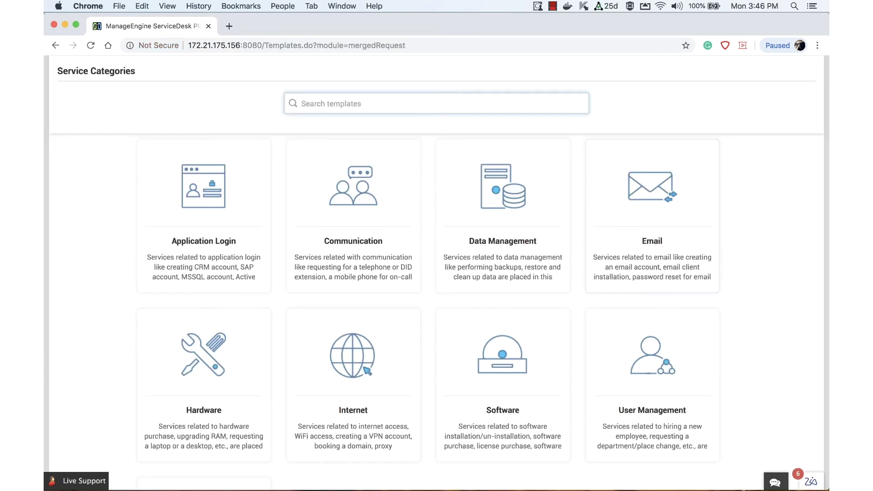
Step: Raise a Hardware 'Request a Laptop' request for a Dell, then expand its approval email
left_click(204, 364)
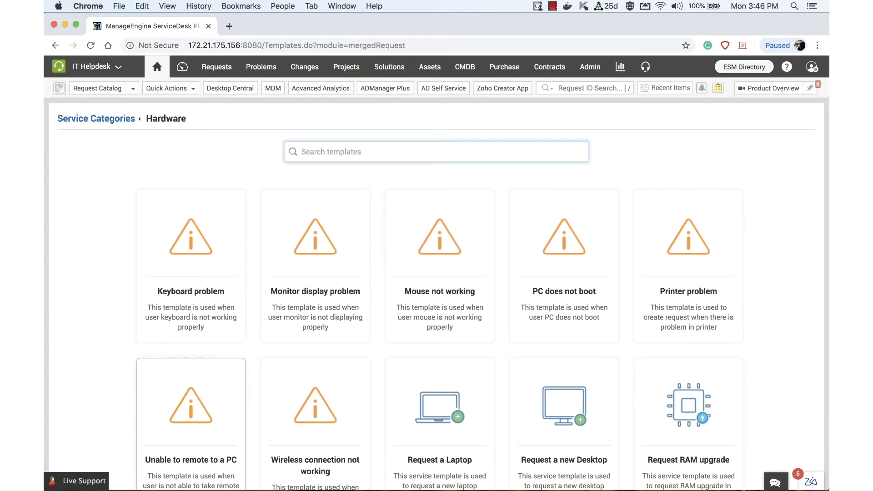
left_click(440, 423)
left_click(257, 145)
type("je")
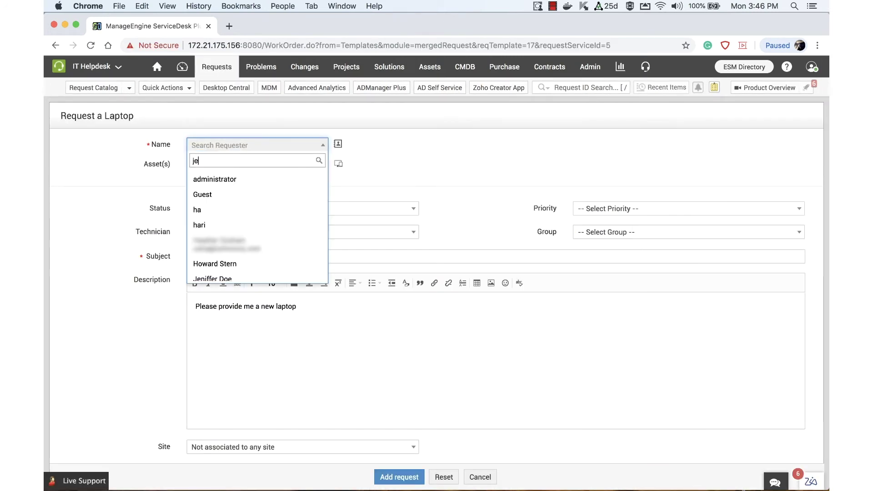
left_click(228, 175)
scroll(295, 355, "down", 5)
left_click(302, 344)
left_click(250, 393)
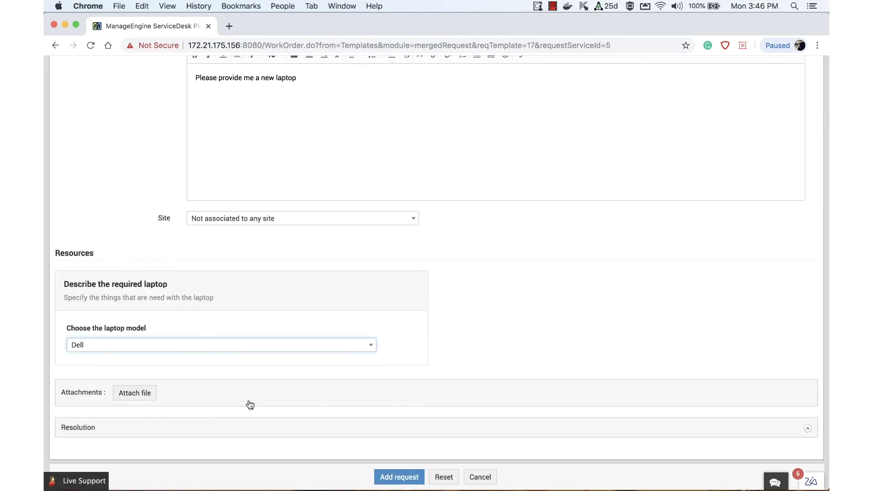
left_click(399, 477)
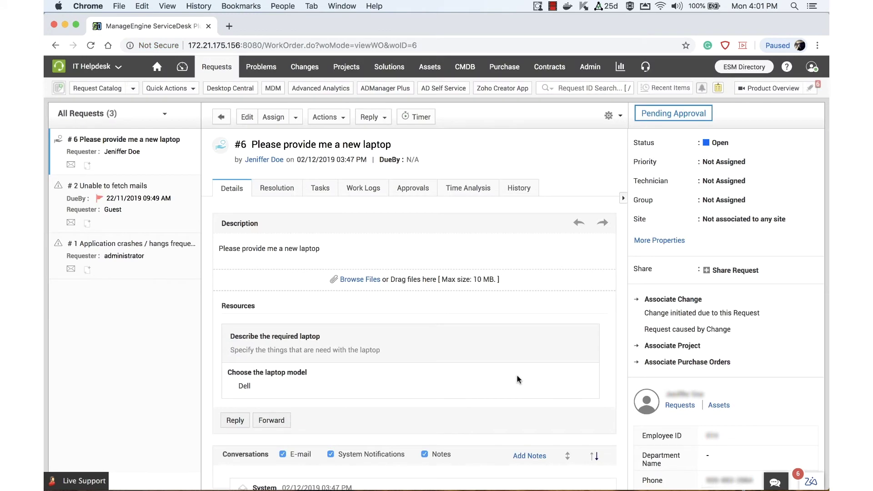
scroll(519, 380, "down", 5)
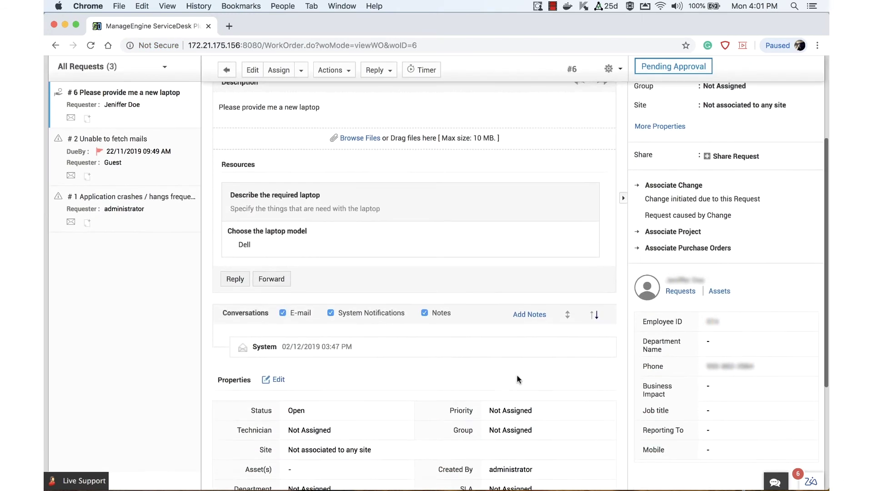
left_click(445, 328)
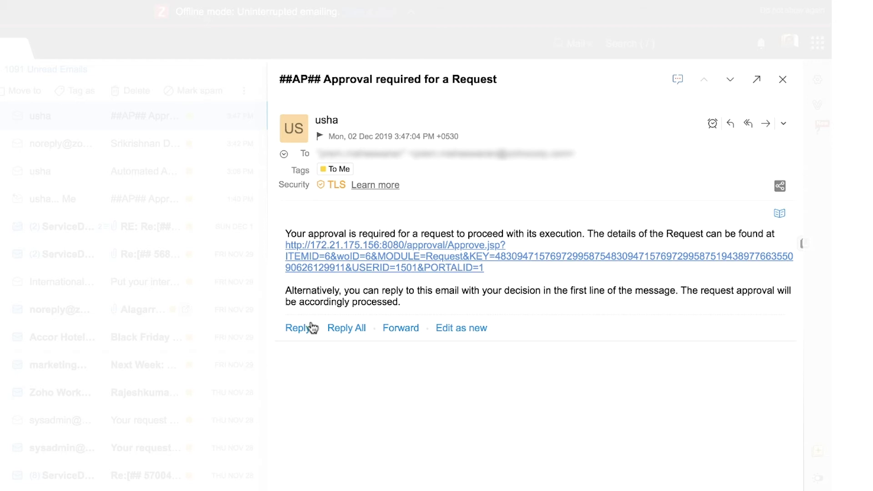
Step: Reply 'Go ahead' to the approval-required email in Zoho Mail
left_click(298, 331)
type("Go ahead")
left_click(82, 75)
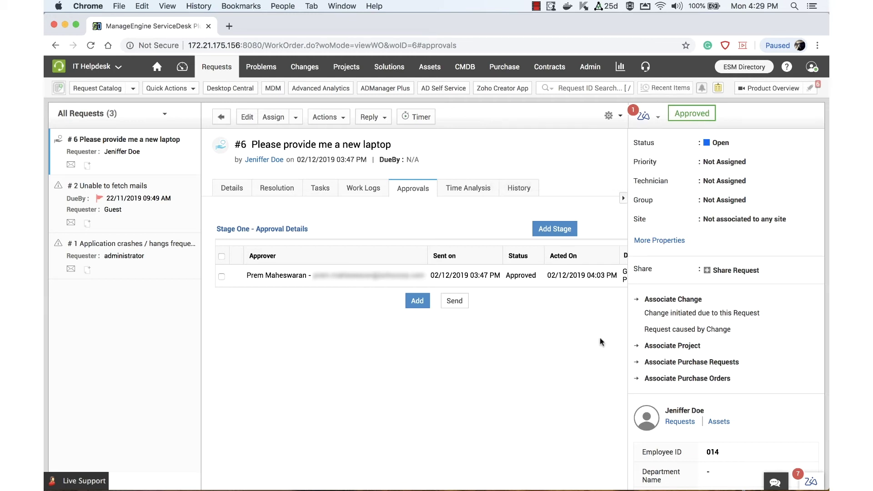
Step: Open Zia's notifications showing request #6's 'Go ahead' reply logged as Approved
left_click(809, 479)
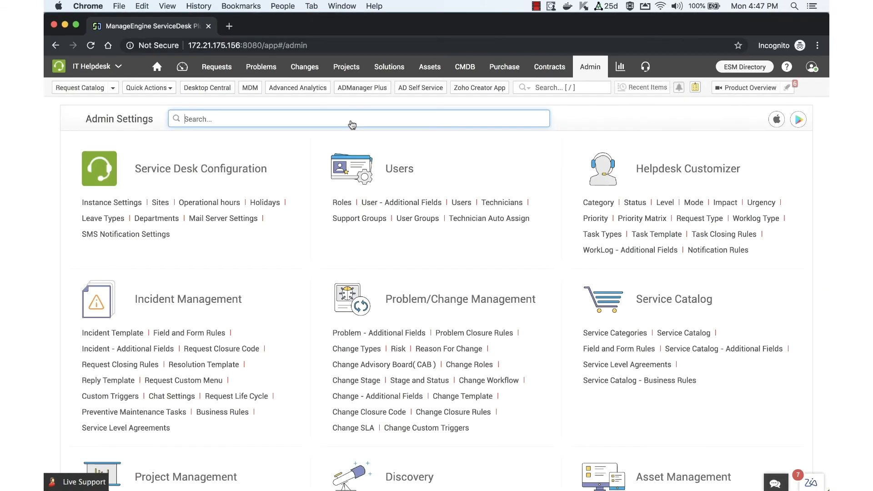
Step: Find Self-Service Portal Settings via search 'self' and view the email-reply approval options
left_click(350, 119)
type("self")
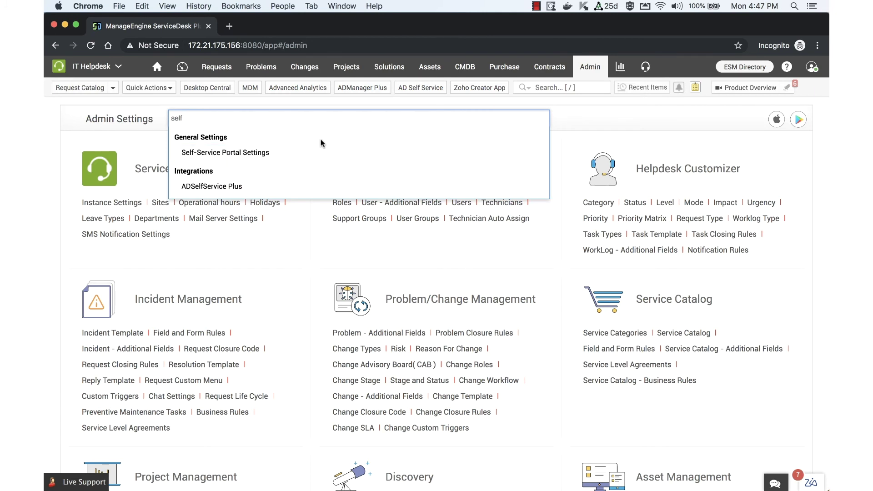
left_click(309, 153)
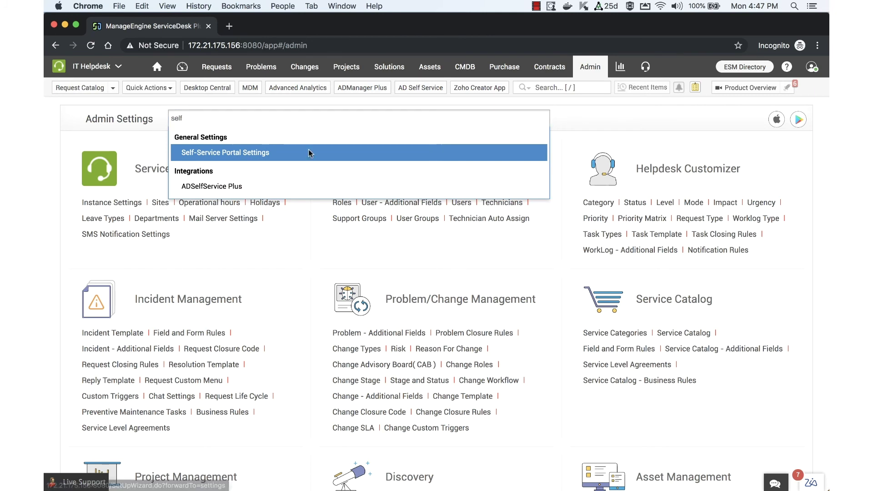
scroll(390, 302, "down", 15)
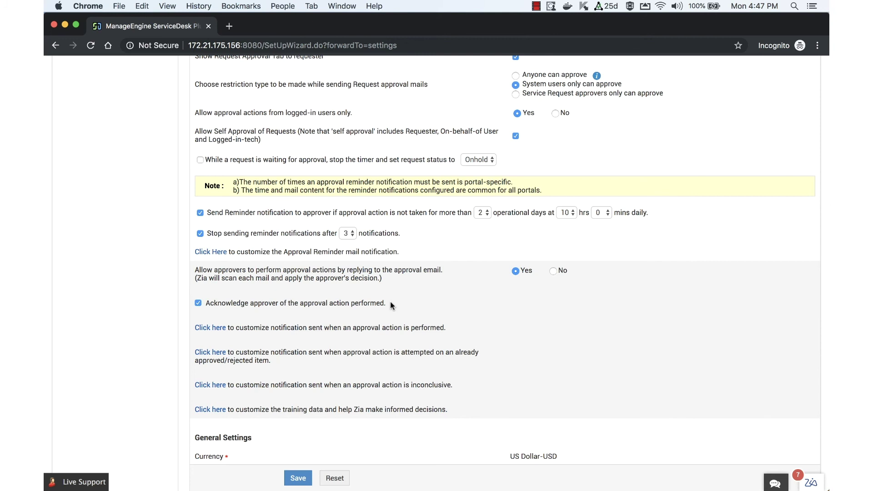
scroll(390, 302, "down", 1)
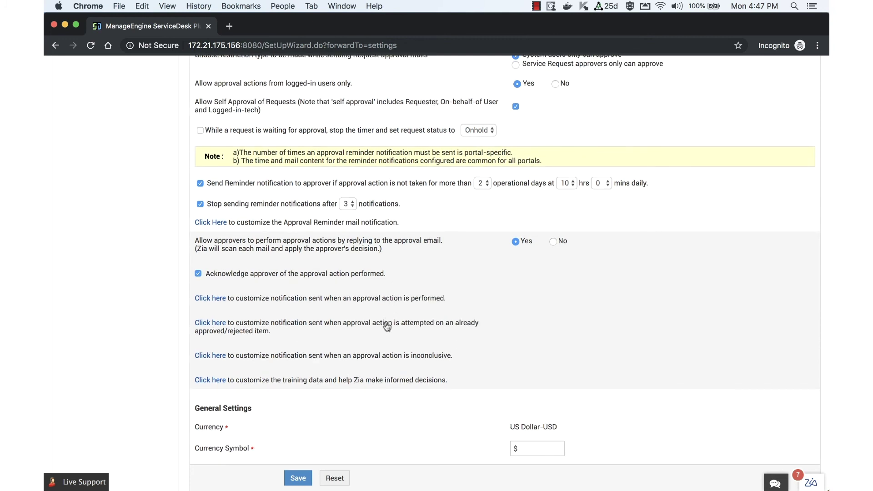